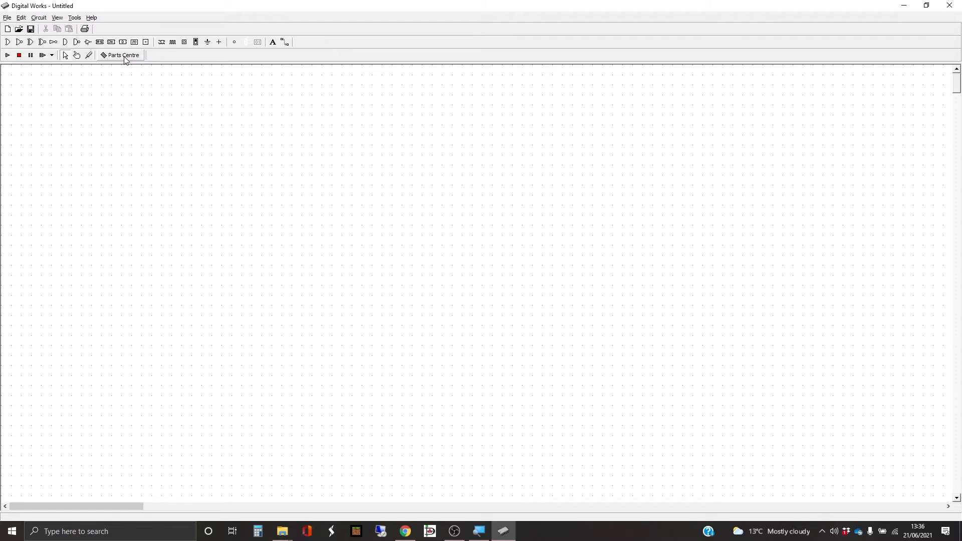
# Step: Open the Parts Centre and place a 3 to 8 Decoder from its Macros folder on the canvas
pyautogui.click(125, 57)
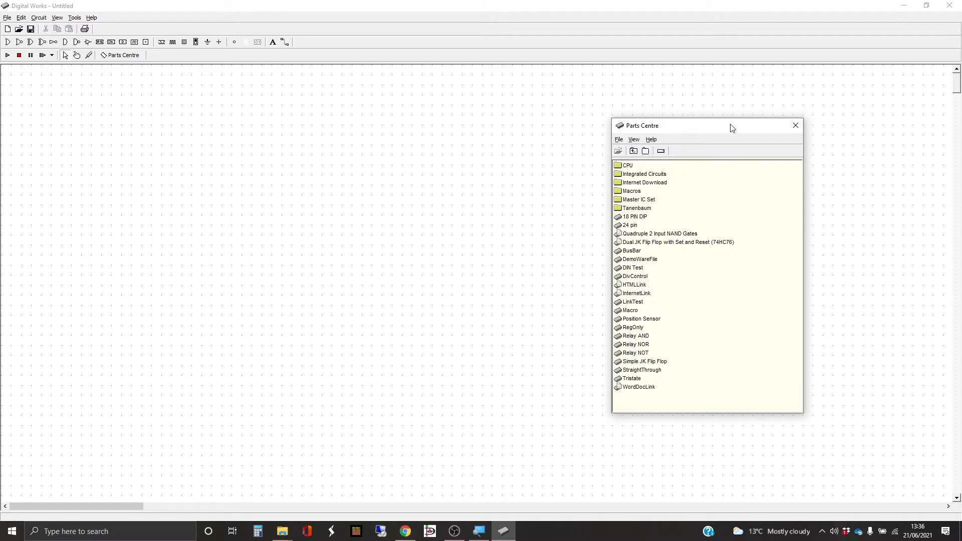
pyautogui.moveTo(731, 128); pyautogui.dragTo(700, 122)
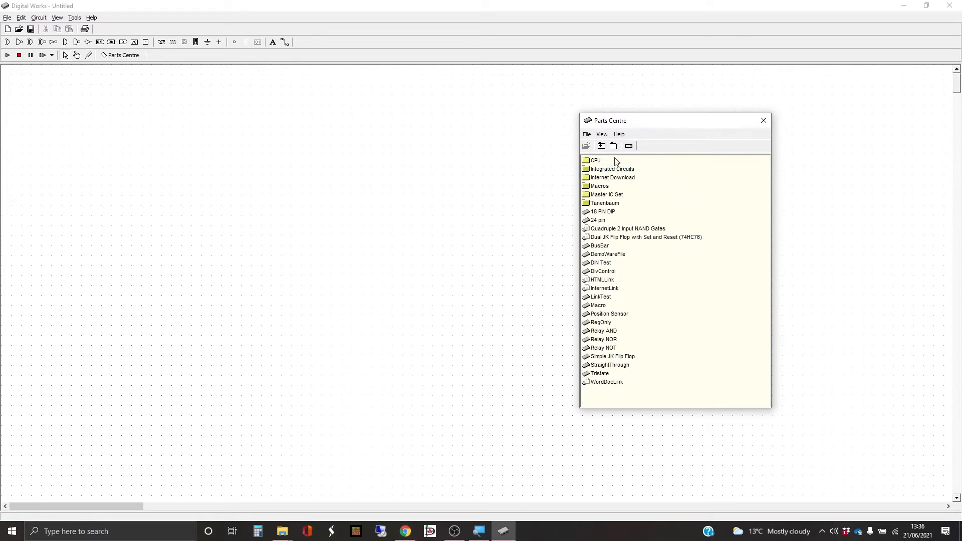
pyautogui.click(601, 146)
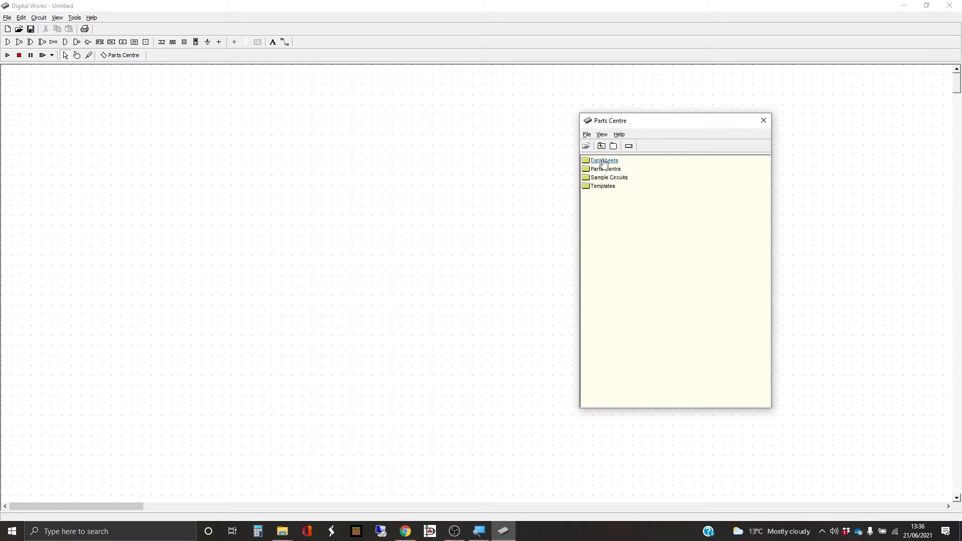
pyautogui.click(601, 146)
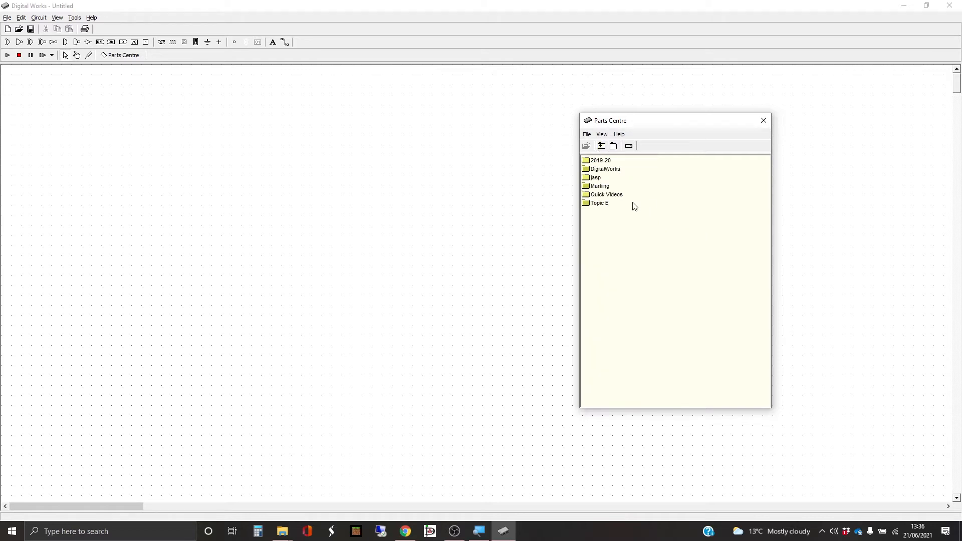
pyautogui.click(606, 171)
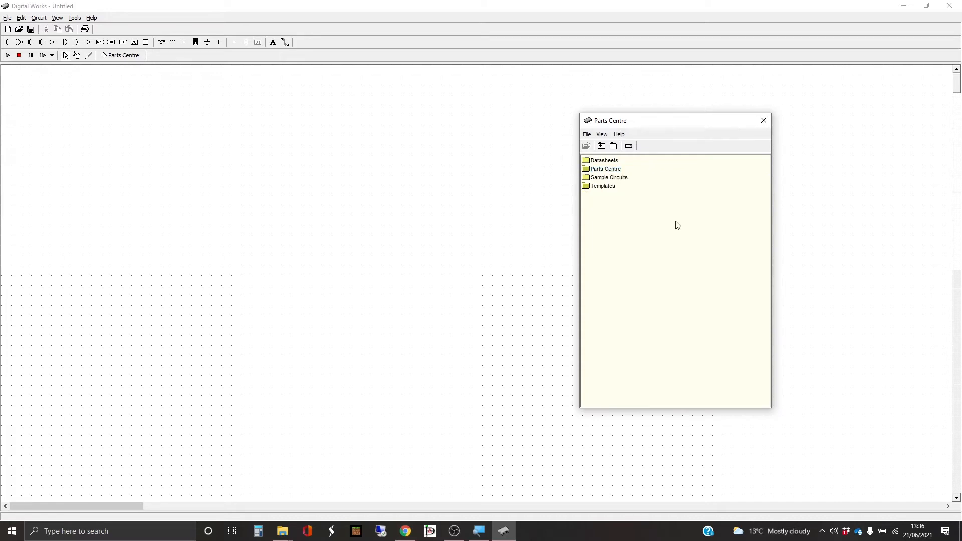
pyautogui.click(606, 169)
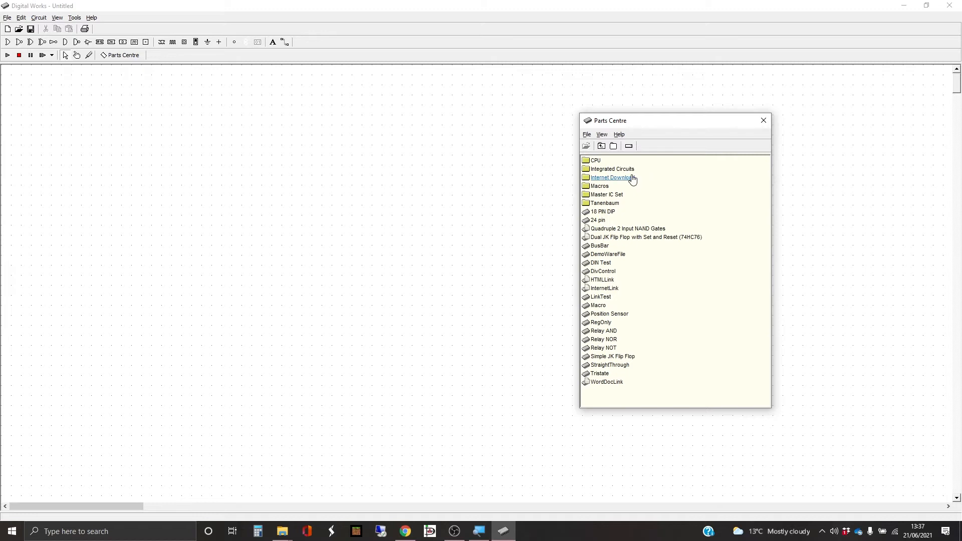
pyautogui.doubleClick(599, 187)
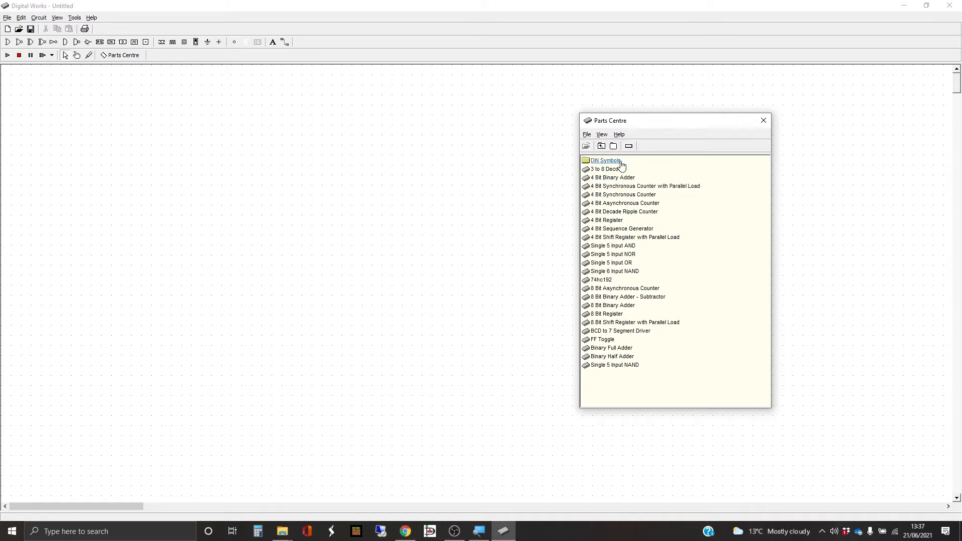
pyautogui.moveTo(609, 169); pyautogui.dragTo(307, 228)
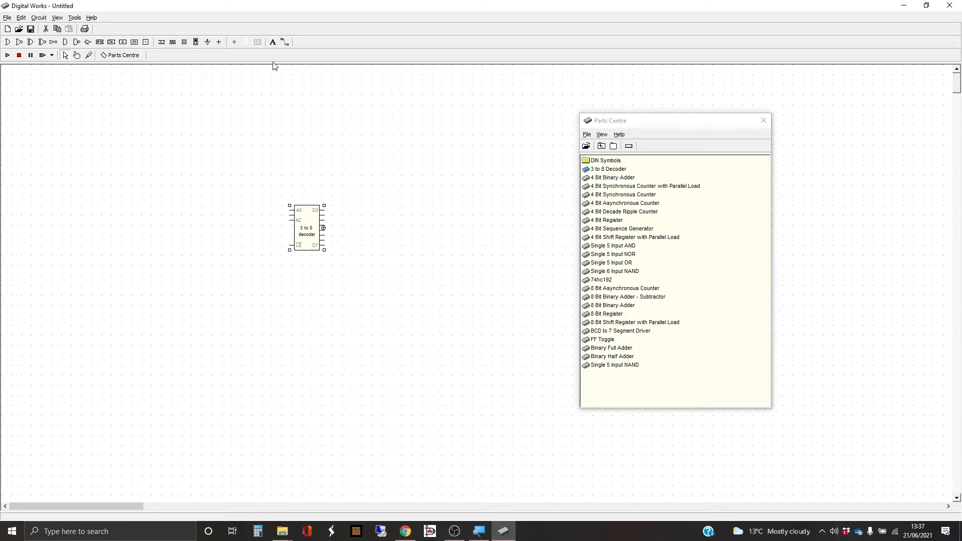
# Step: Place an LED beside the 3 to 8 decoder and wire it to the decoder's D0 output
pyautogui.click(234, 42)
pyautogui.click(359, 208)
pyautogui.click(284, 43)
pyautogui.moveTo(327, 209); pyautogui.dragTo(358, 208)
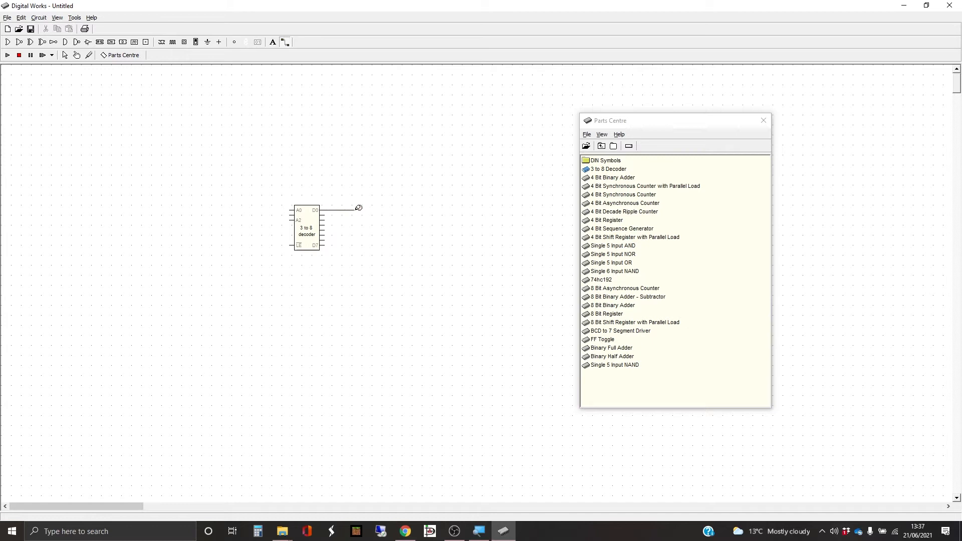
pyautogui.click(360, 208)
pyautogui.click(65, 56)
pyautogui.click(615, 147)
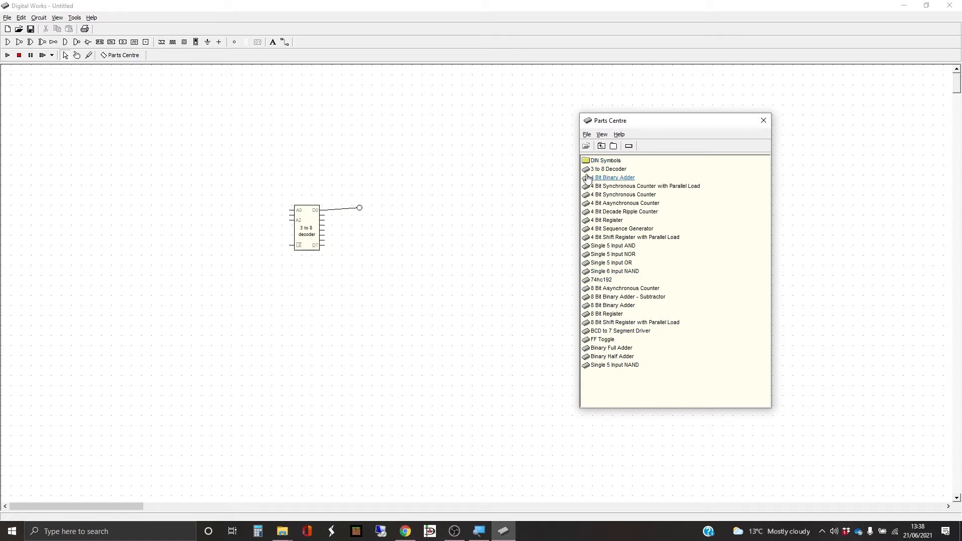
pyautogui.click(629, 149)
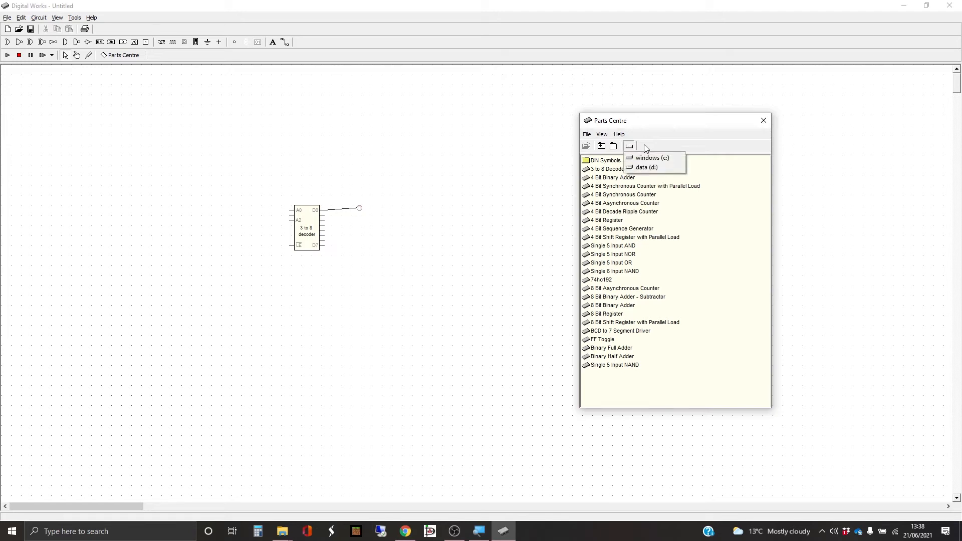
pyautogui.click(693, 143)
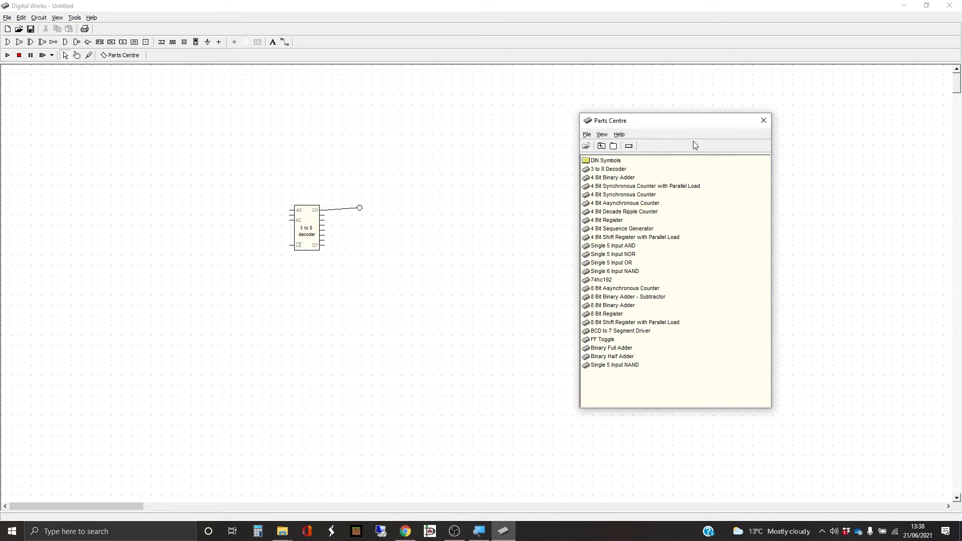
# Step: Place a 16-Bit ALU from the Parts Centre's Tanenbaum folder below the 3 to 8 decoder
pyautogui.click(601, 146)
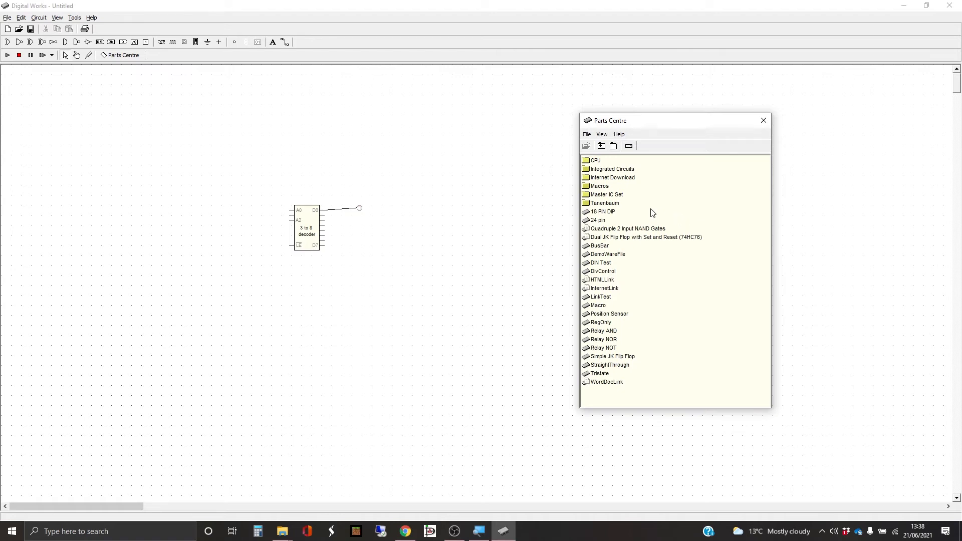
pyautogui.doubleClick(606, 203)
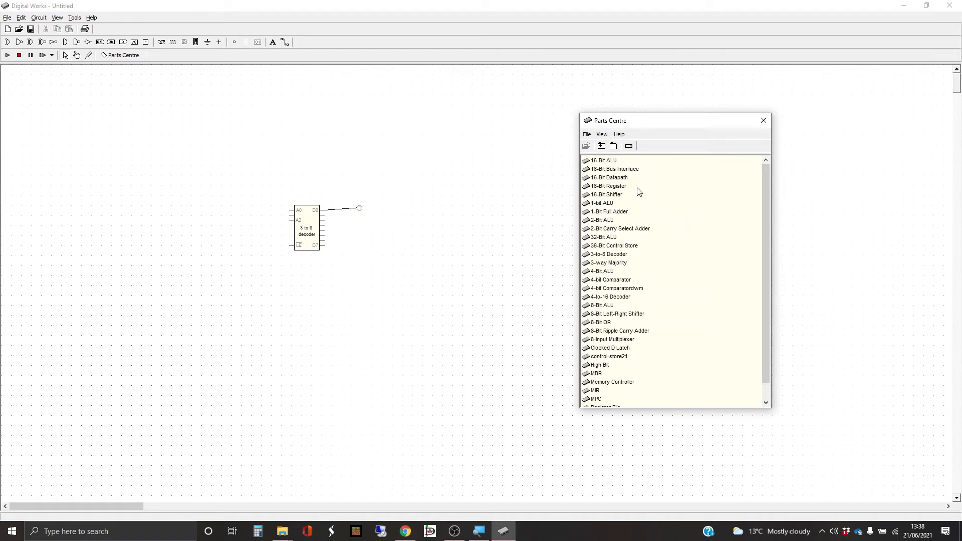
pyautogui.moveTo(604, 163); pyautogui.dragTo(350, 336)
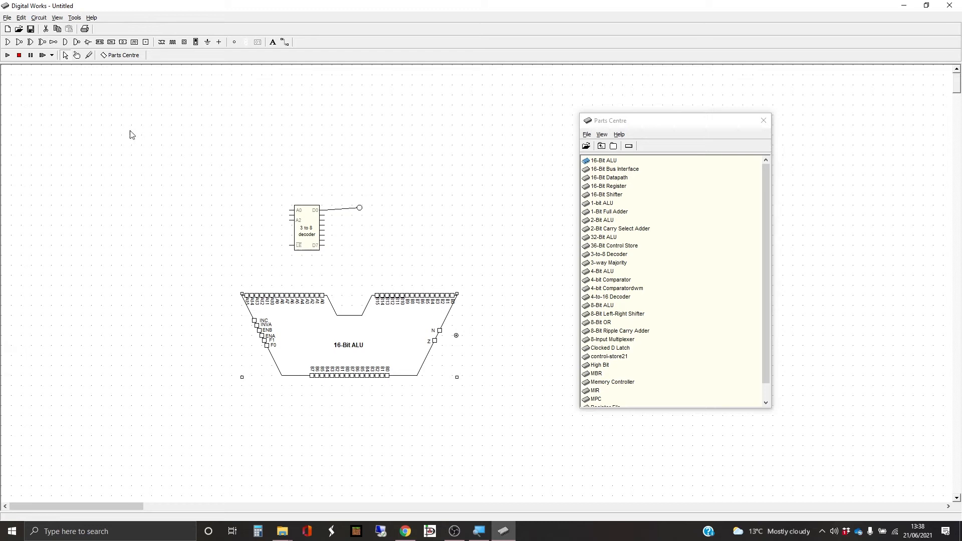
# Step: Draw a short wire upward from one of the 16-Bit ALU's B inputs and delete it again
pyautogui.click(286, 43)
pyautogui.moveTo(407, 293); pyautogui.dragTo(405, 230)
pyautogui.rightClick(405, 230)
pyautogui.click(441, 266)
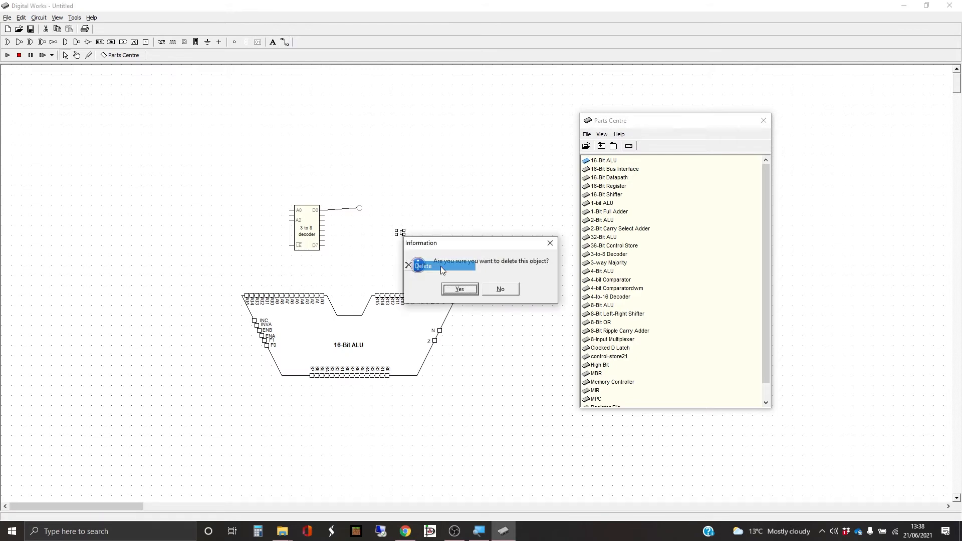
pyautogui.click(460, 289)
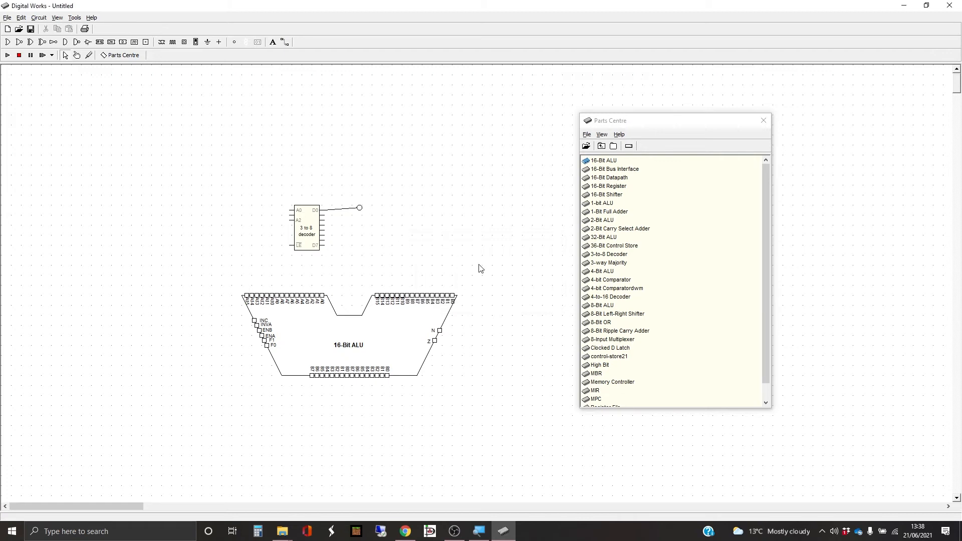
# Step: Place the Relay AND part from the main Parts Centre folder above and to the right of the decoder
pyautogui.scroll(-1, 634, 323)
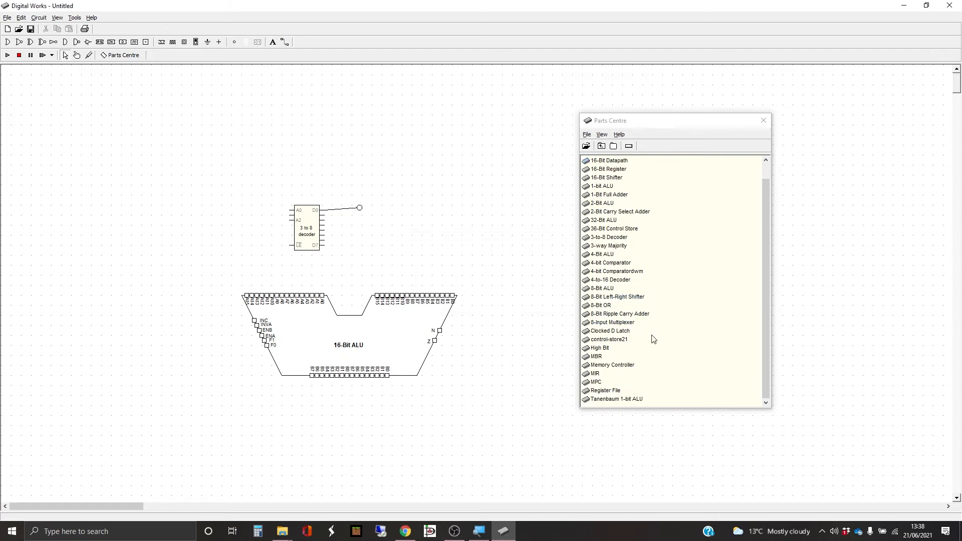
pyautogui.click(601, 146)
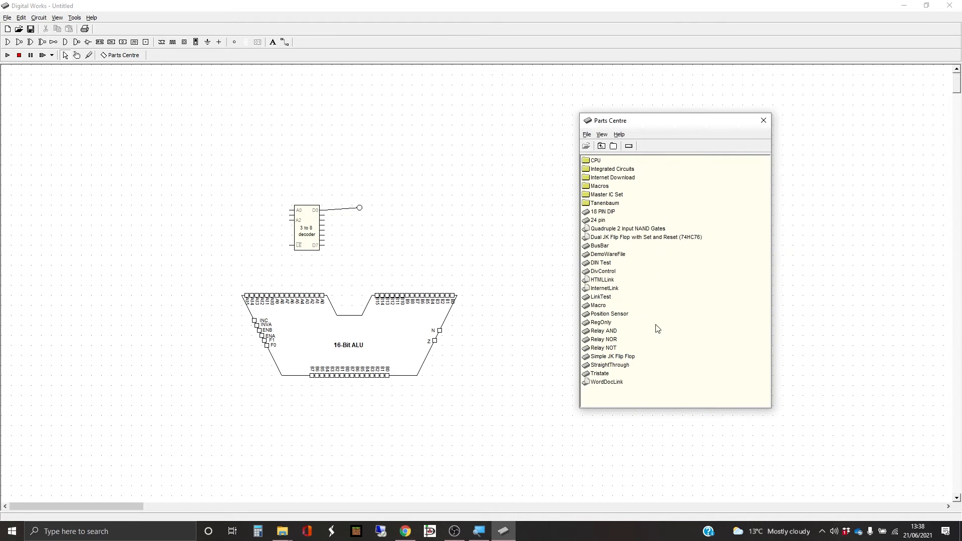
pyautogui.moveTo(604, 331); pyautogui.dragTo(435, 155)
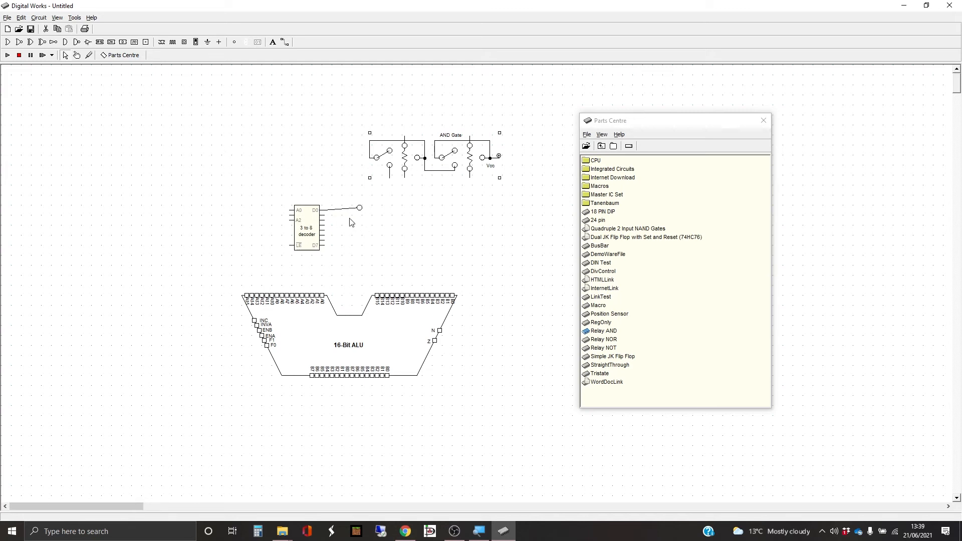
# Step: Examine the gate circuit inside the 3 to 8 decoder macro, and return to the main circuit
pyautogui.doubleClick(316, 230)
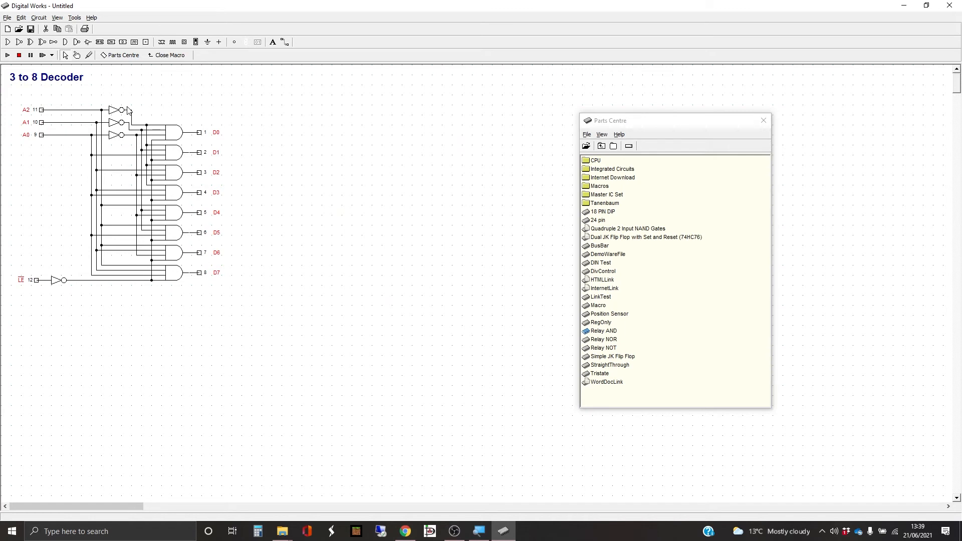
pyautogui.click(170, 56)
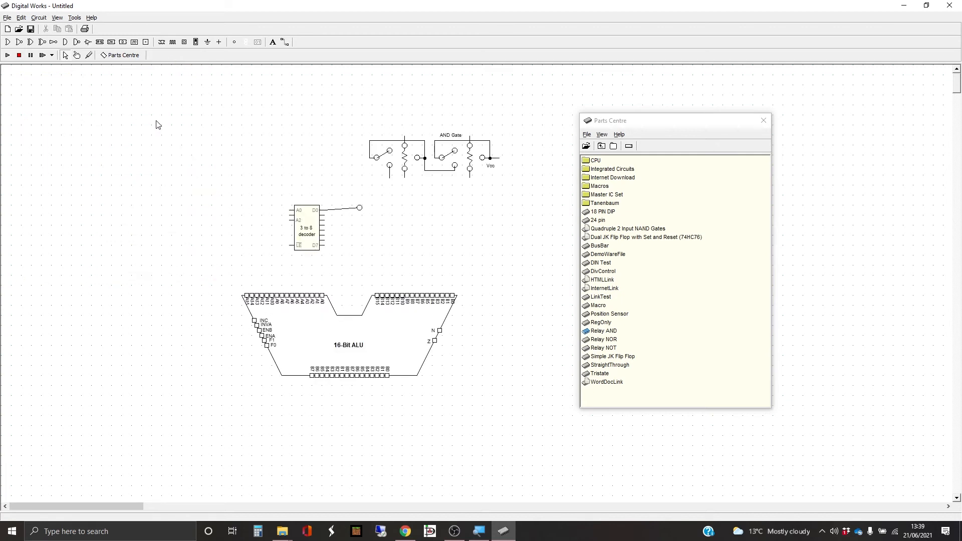
pyautogui.doubleClick(306, 223)
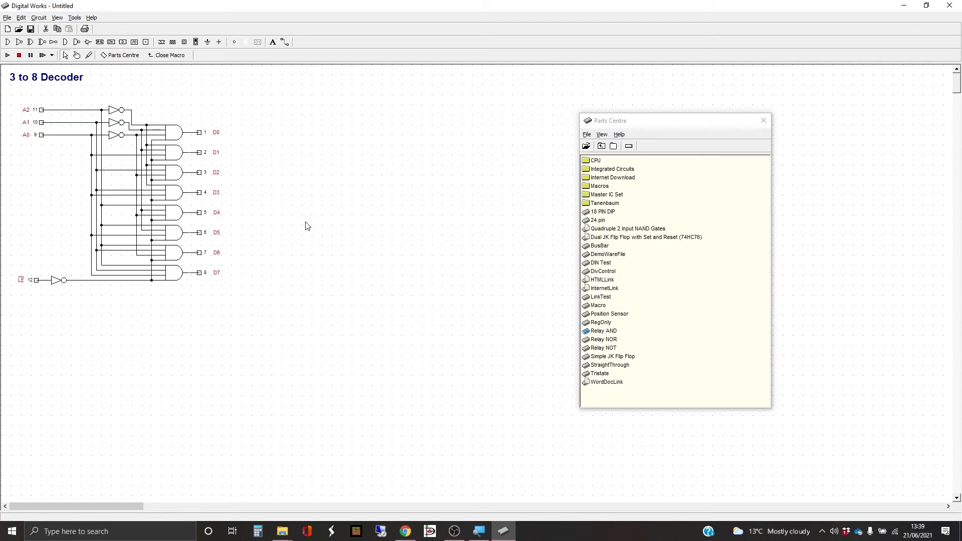
pyautogui.click(7, 17)
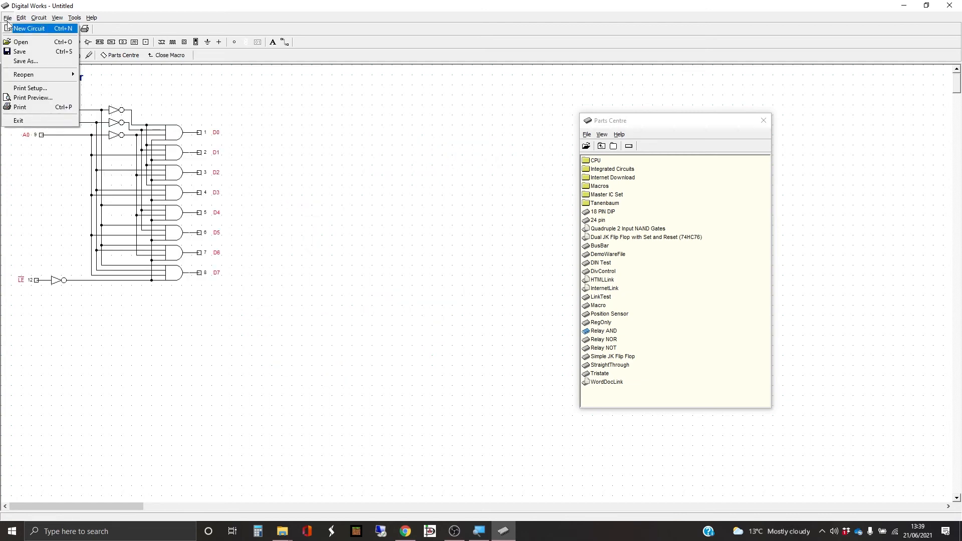
pyautogui.click(43, 62)
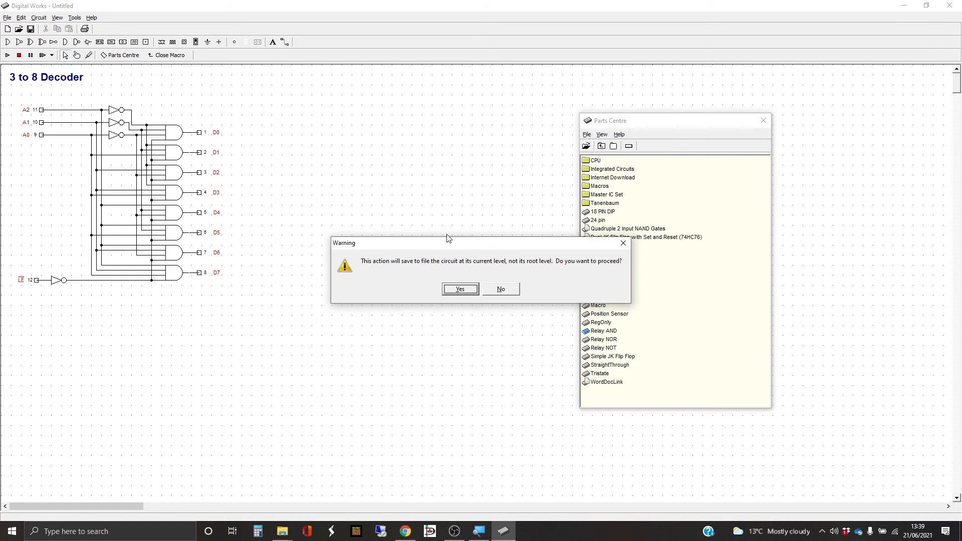
pyautogui.click(500, 291)
pyautogui.click(165, 56)
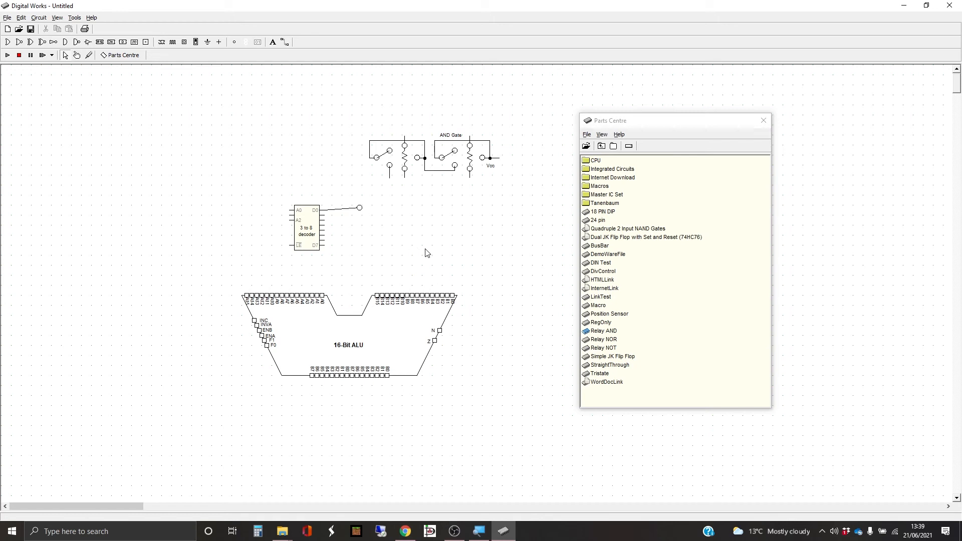
# Step: Place the Quadruple 2 Input NAND Gates chip from the Integrated Circuits folder to the right of the decoder
pyautogui.rightClick(309, 231)
pyautogui.click(445, 221)
pyautogui.click(625, 172)
pyautogui.moveTo(635, 170); pyautogui.dragTo(441, 232)
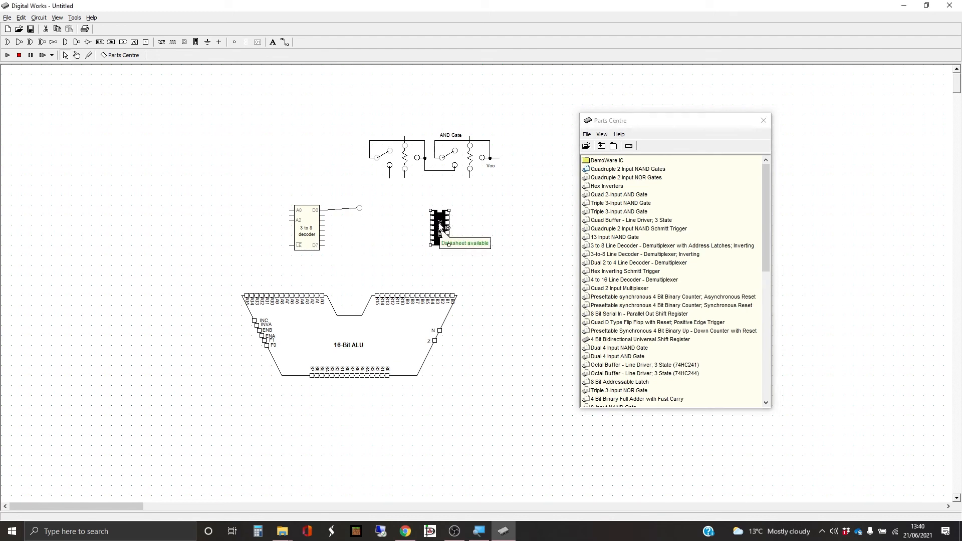
# Step: Try to view the datasheet of the quadruple 2-input NAND gate chip
pyautogui.rightClick(442, 227)
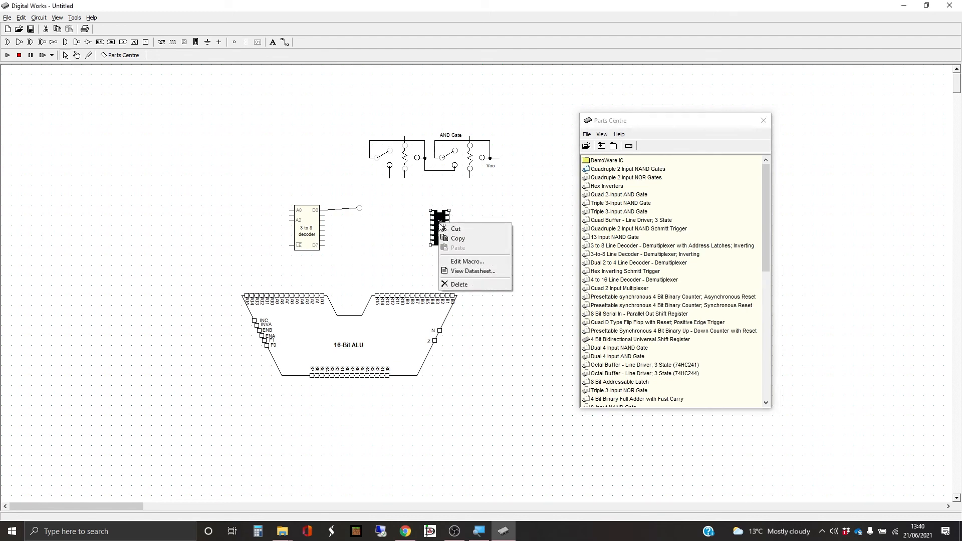
pyautogui.click(481, 271)
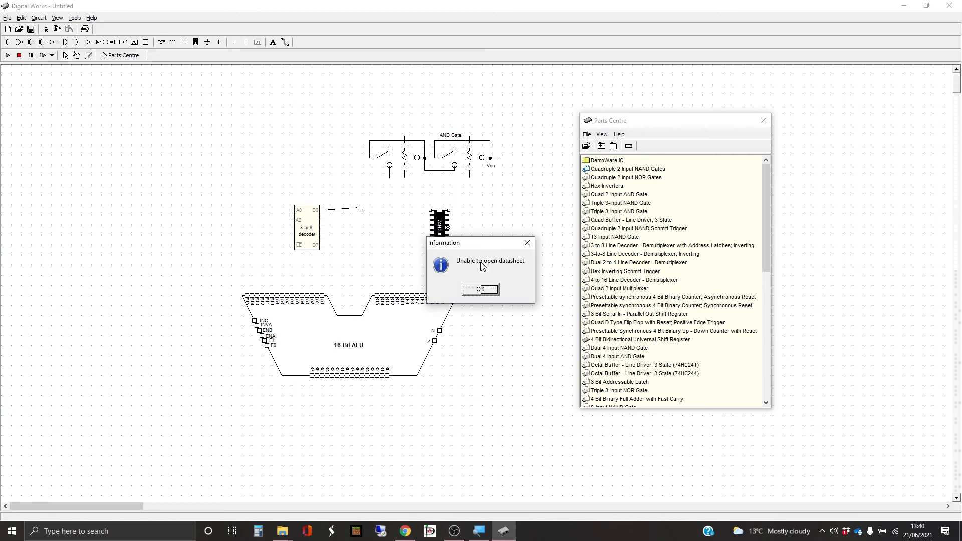
pyautogui.click(480, 290)
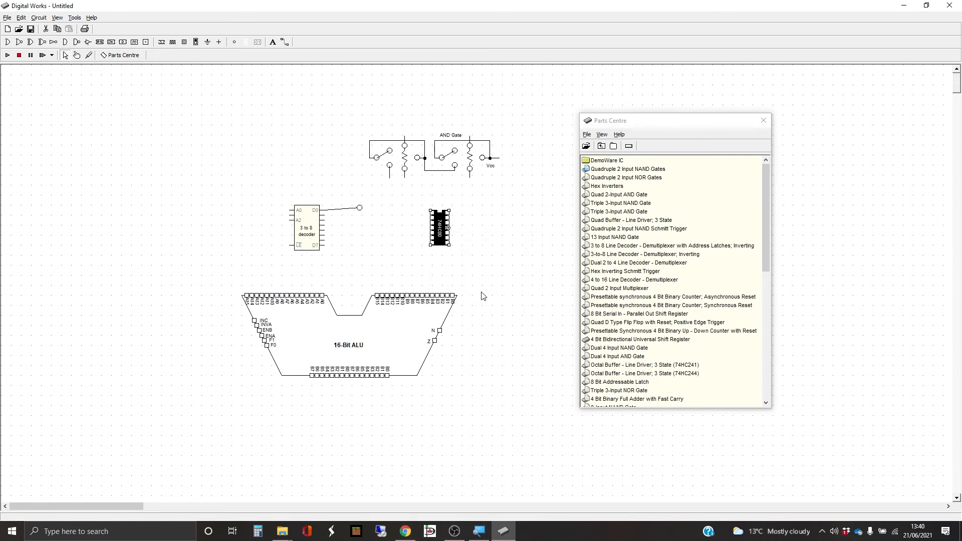
# Step: Delete the quadruple 2-input NAND gate chip from the canvas
pyautogui.click(532, 235)
pyautogui.moveTo(412, 204); pyautogui.dragTo(503, 283)
pyautogui.press('Delete')
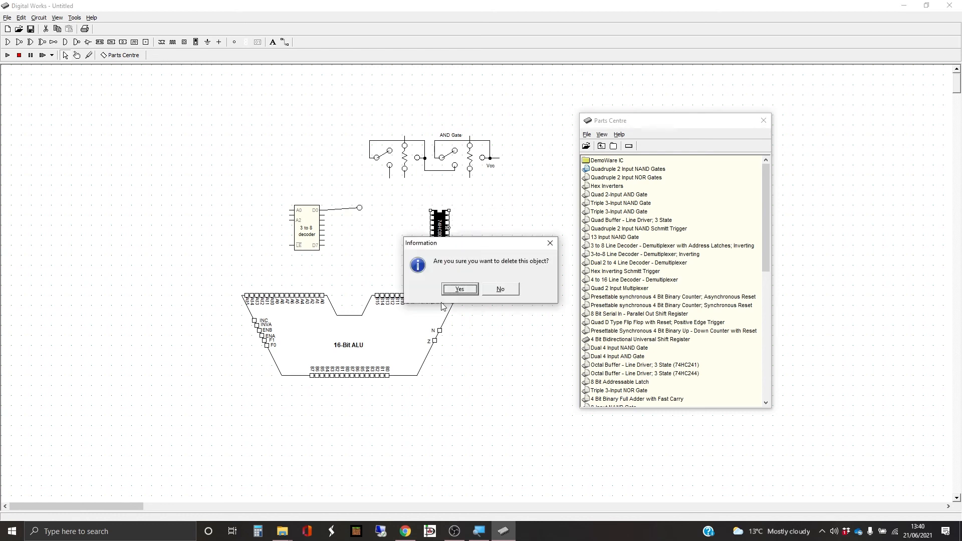
pyautogui.click(460, 290)
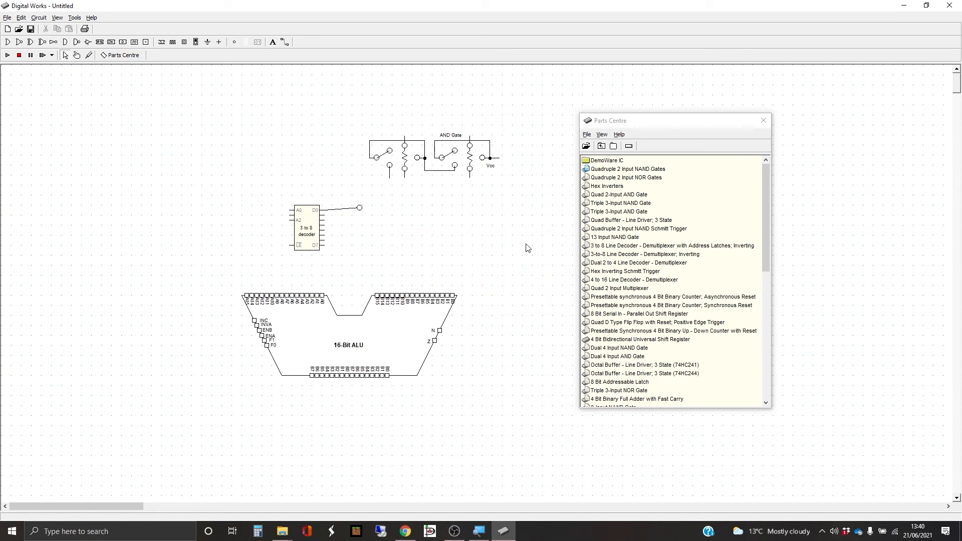